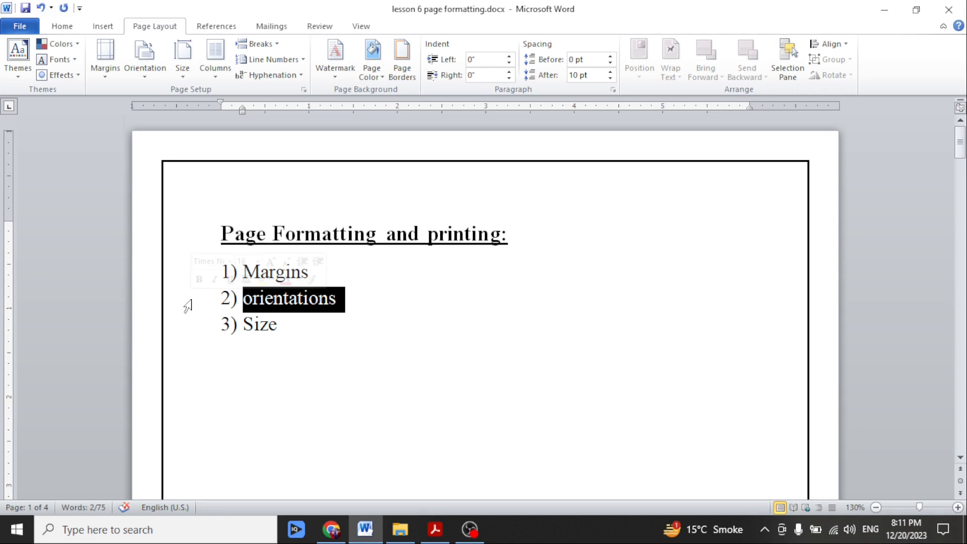
Step: Review the topic list on page 1 and highlight the Margin definition and boundary bullets on page 2
{"action": "left_click", "coordinate": [190, 329]}
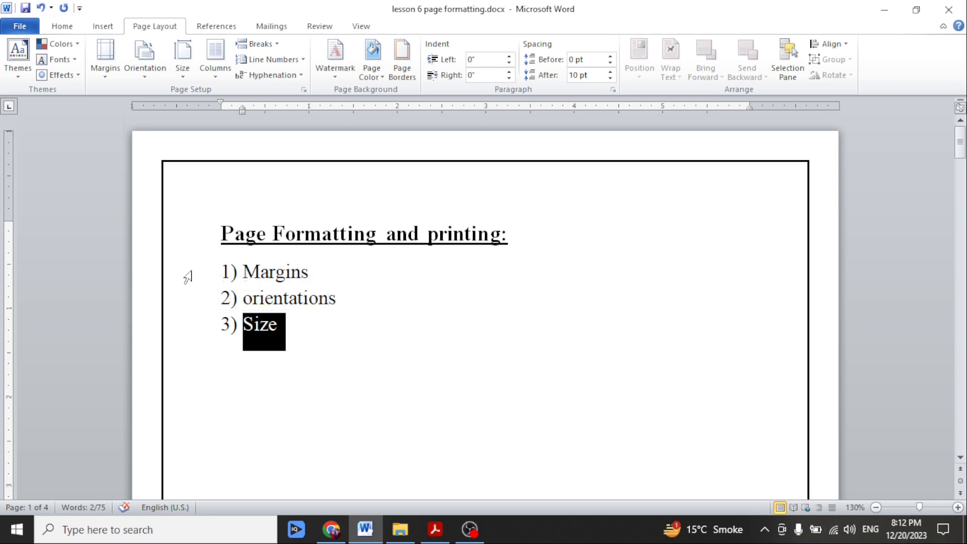
{"action": "left_click", "coordinate": [189, 274]}
{"action": "scroll", "coordinate": [187, 277], "scroll_direction": "down", "scroll_amount": 5}
{"action": "scroll", "coordinate": [189, 276], "scroll_direction": "down", "scroll_amount": 5}
{"action": "left_click", "coordinate": [199, 353]}
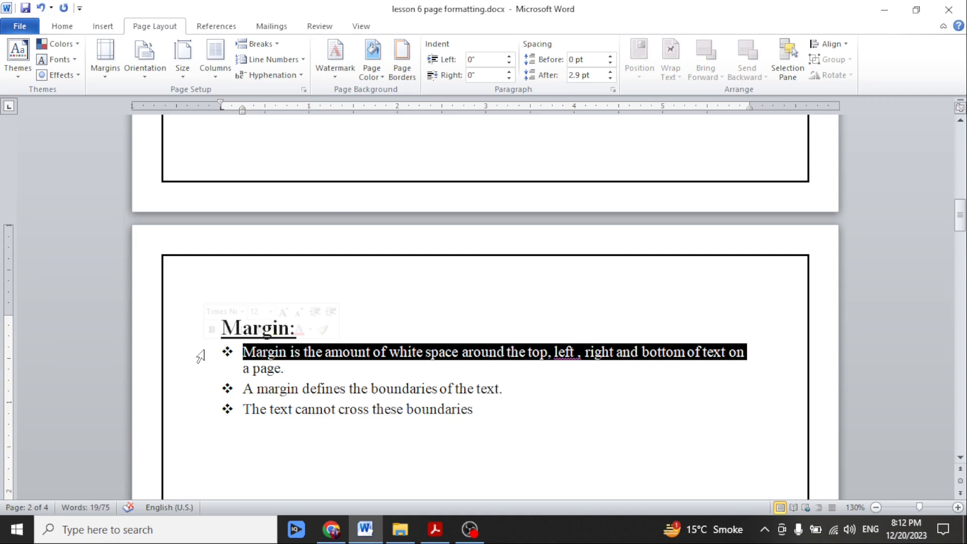
{"action": "left_click", "coordinate": [281, 370]}
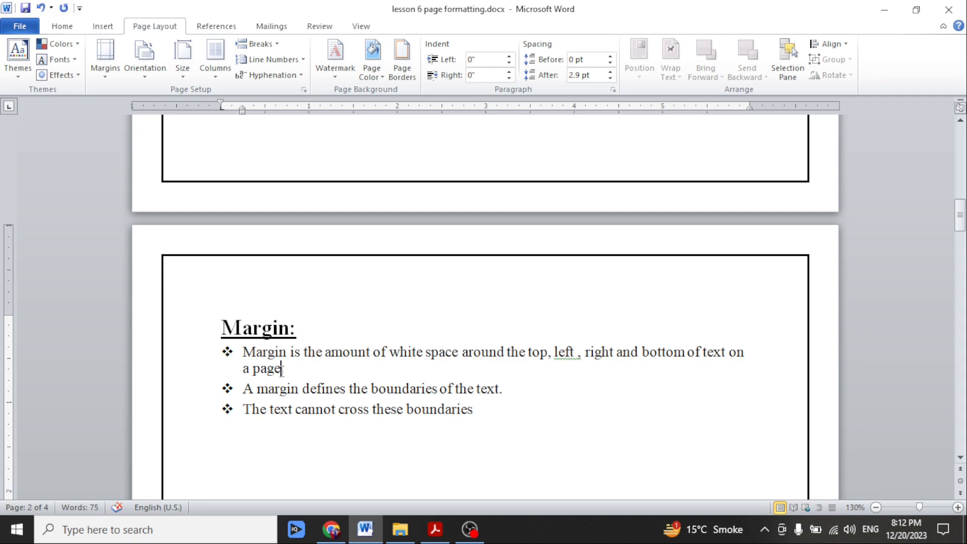
{"action": "type", "text": "."}
{"action": "left_click_drag", "start_coordinate": [394, 388], "coordinate": [473, 390]}
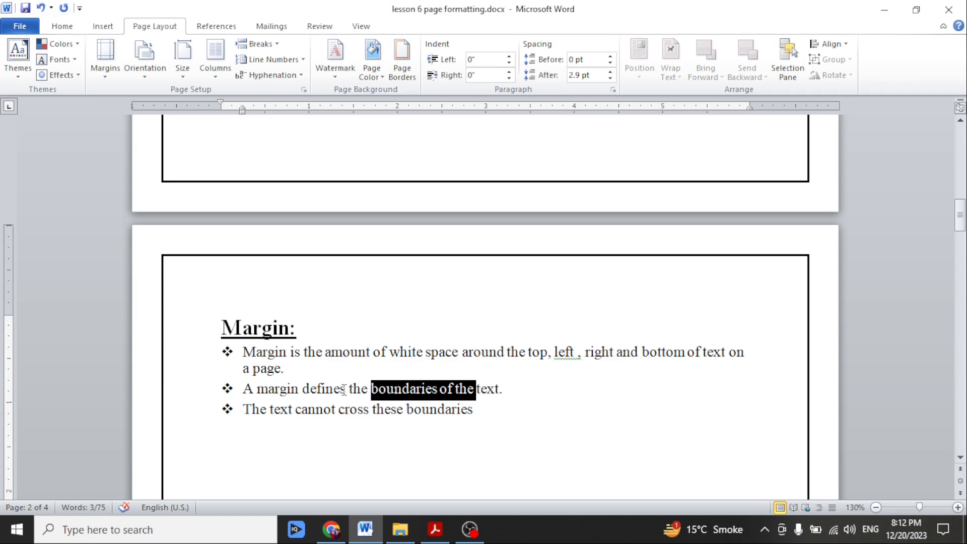
{"action": "left_click_drag", "start_coordinate": [296, 410], "coordinate": [419, 419]}
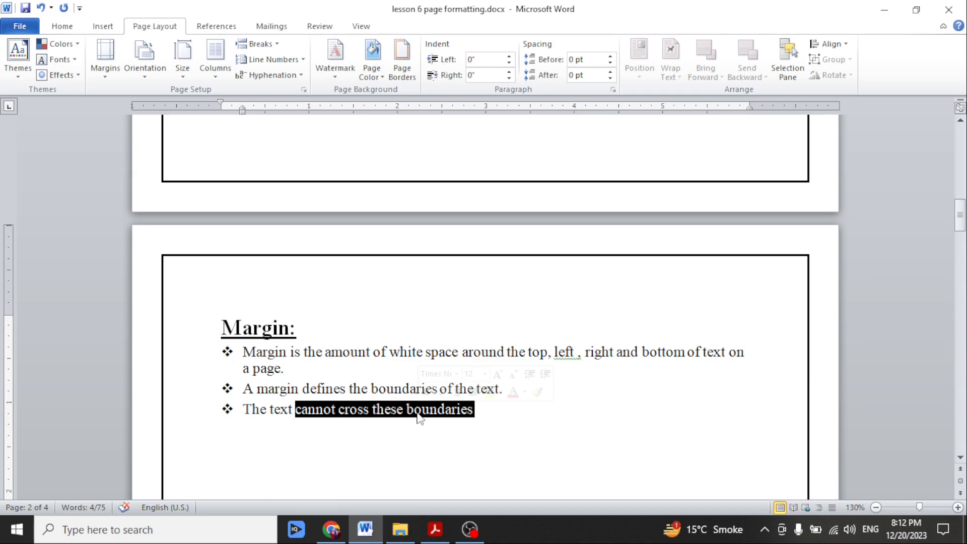
{"action": "left_click", "coordinate": [369, 414]}
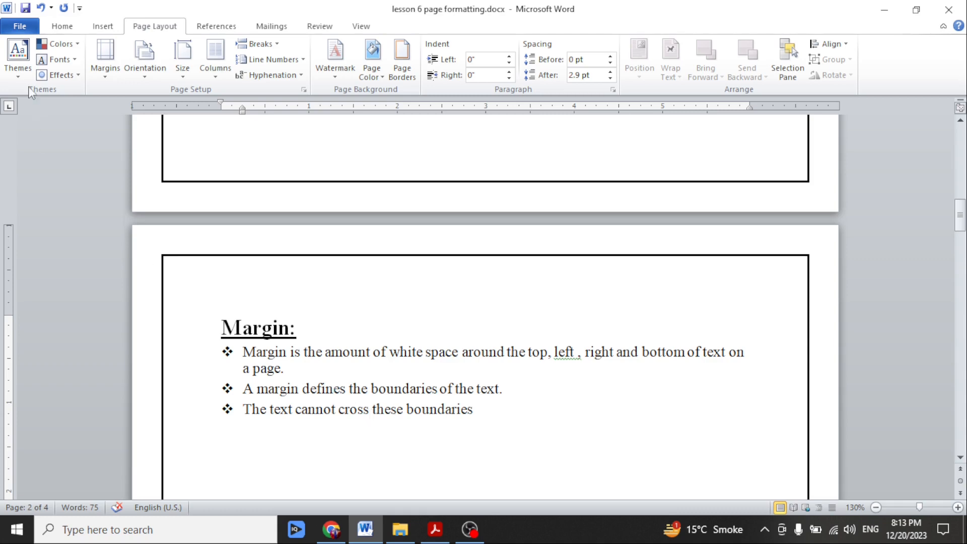
Step: Turn on the display of text boundaries in the advanced document content options
{"action": "left_click", "coordinate": [20, 27]}
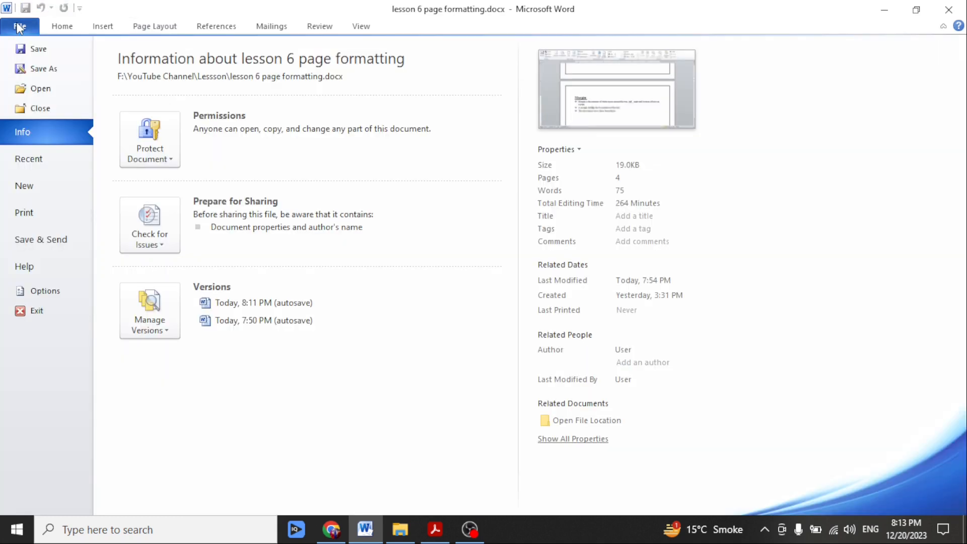
{"action": "left_click", "coordinate": [53, 294]}
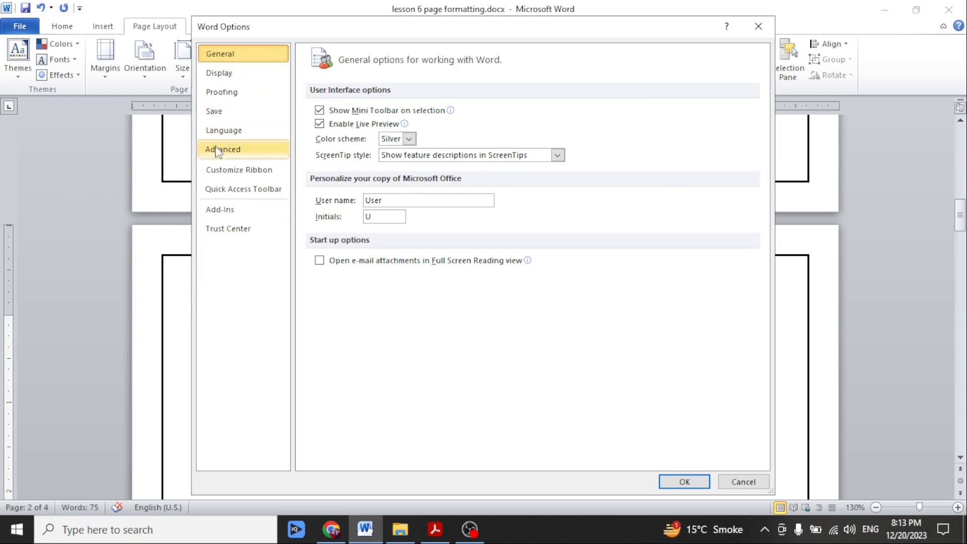
{"action": "left_click", "coordinate": [241, 153]}
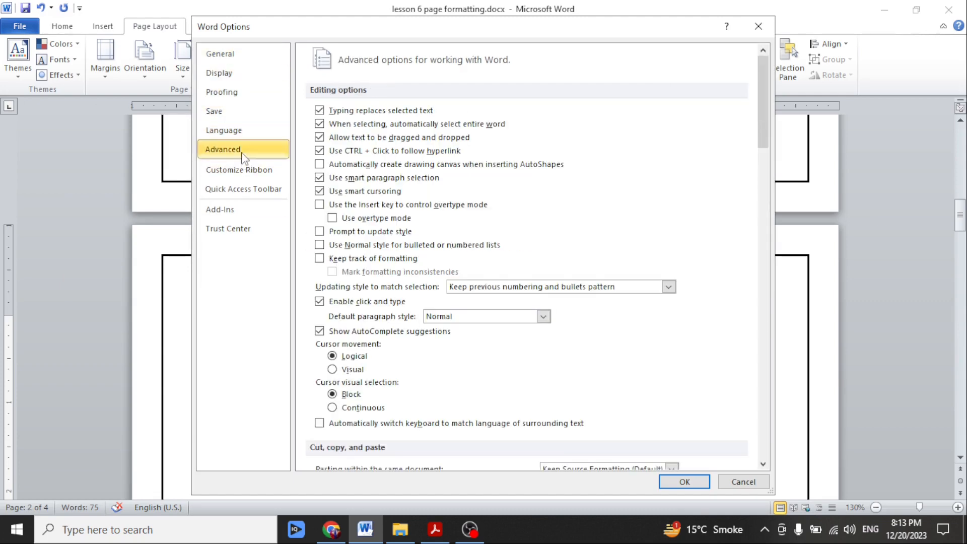
{"action": "scroll", "coordinate": [411, 151], "scroll_direction": "down", "scroll_amount": 6}
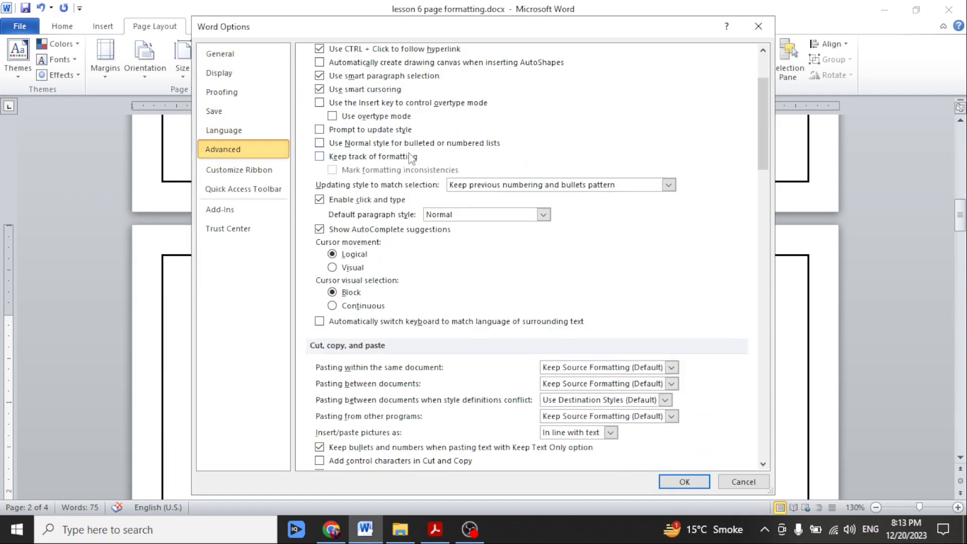
{"action": "scroll", "coordinate": [464, 190], "scroll_direction": "down", "scroll_amount": 6}
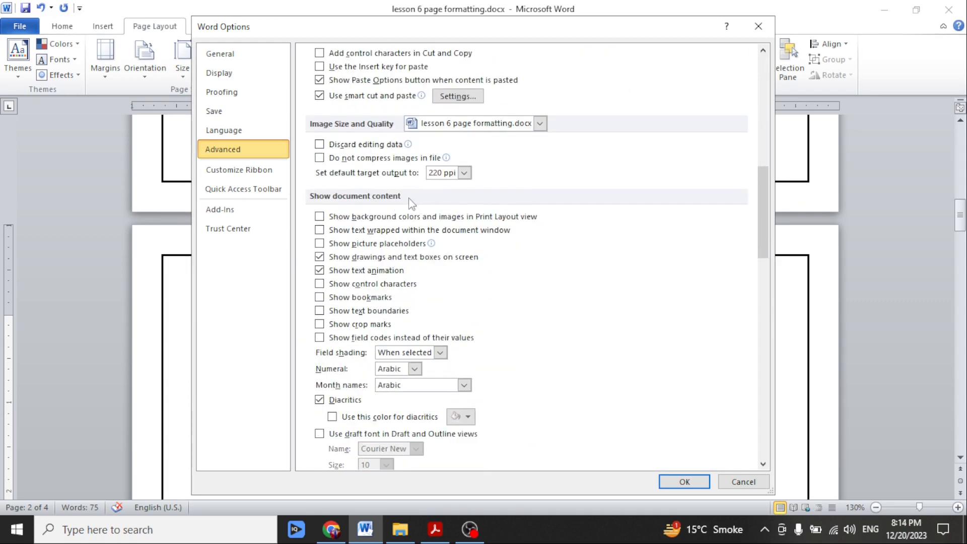
{"action": "left_click", "coordinate": [321, 311]}
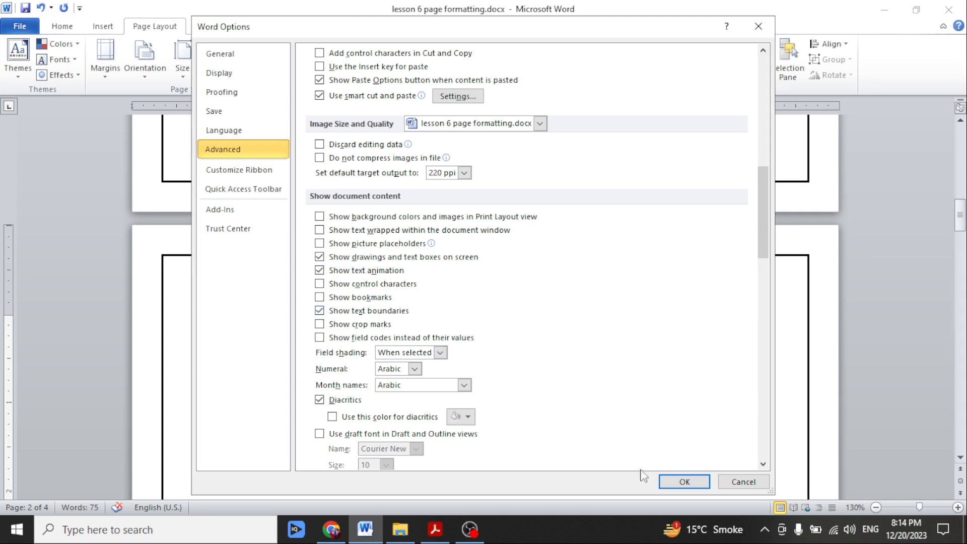
{"action": "left_click", "coordinate": [685, 482]}
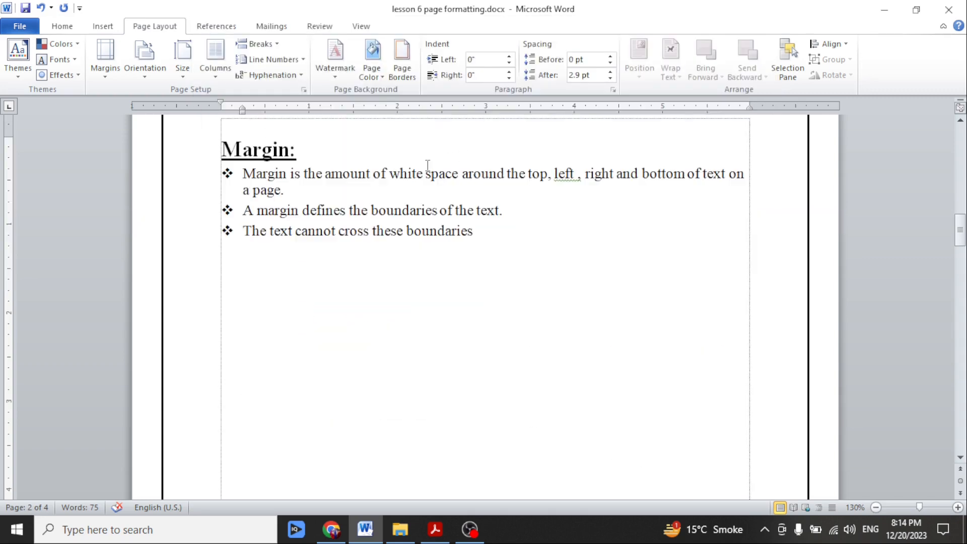
Step: Test the right text boundary by adding "learn" after "text on" in the first Margin bullet, and remove the word again
{"action": "scroll", "coordinate": [410, 166], "scroll_direction": "up", "scroll_amount": 5, "text": "ctrl"}
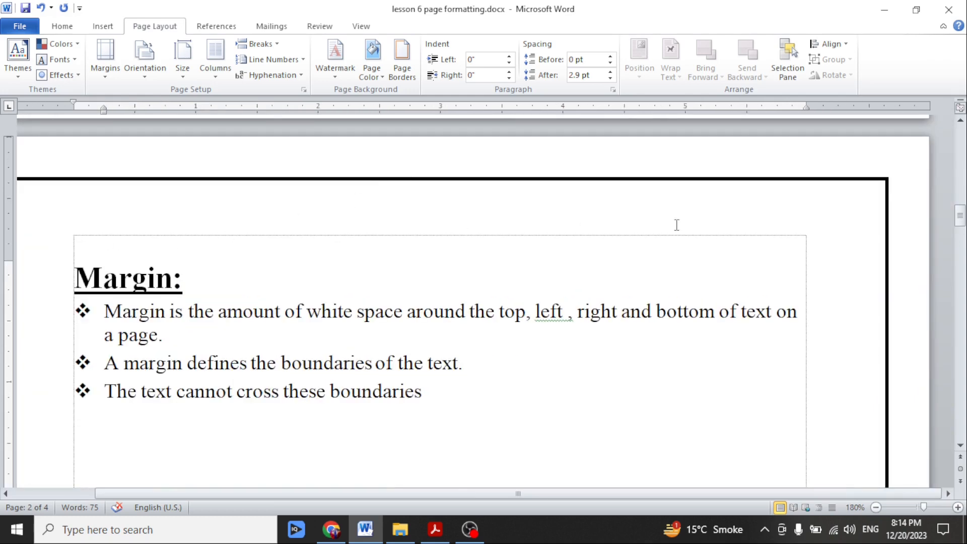
{"action": "scroll", "coordinate": [811, 347], "scroll_direction": "down", "scroll_amount": 10}
{"action": "scroll", "coordinate": [808, 384], "scroll_direction": "up", "scroll_amount": 10}
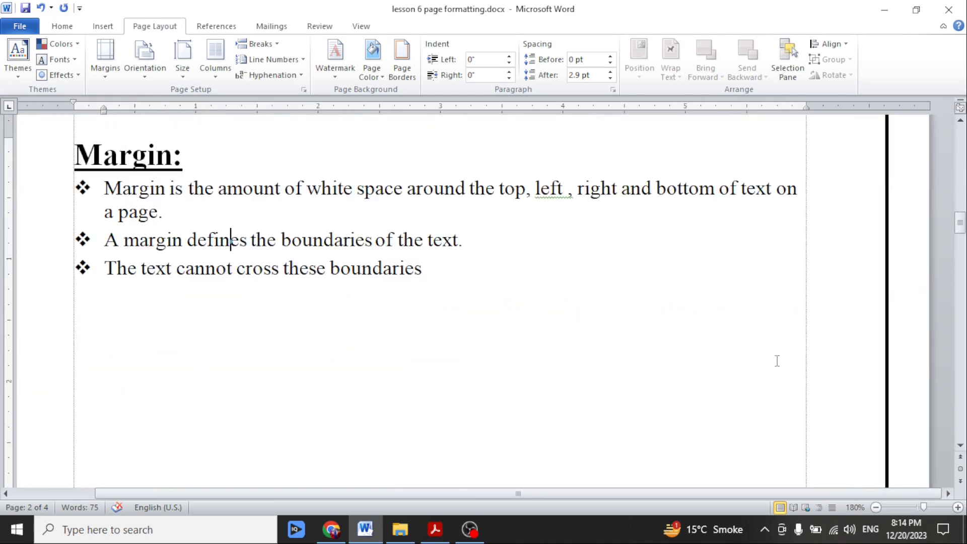
{"action": "scroll", "coordinate": [777, 358], "scroll_direction": "down", "scroll_amount": 3}
{"action": "left_click", "coordinate": [799, 189]}
{"action": "type", "text": "learn"}
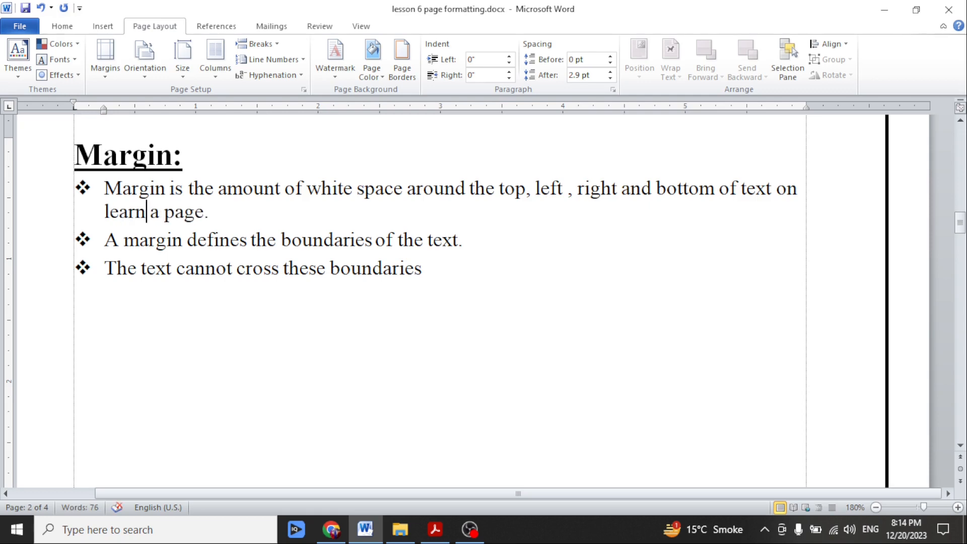
{"action": "key", "text": "BackSpace"}
{"action": "key", "text": "BackSpace"}
{"action": "key", "text": "BackSpace"}
{"action": "key", "text": "BackSpace"}
{"action": "key", "text": "BackSpace"}
{"action": "key", "text": "BackSpace"}
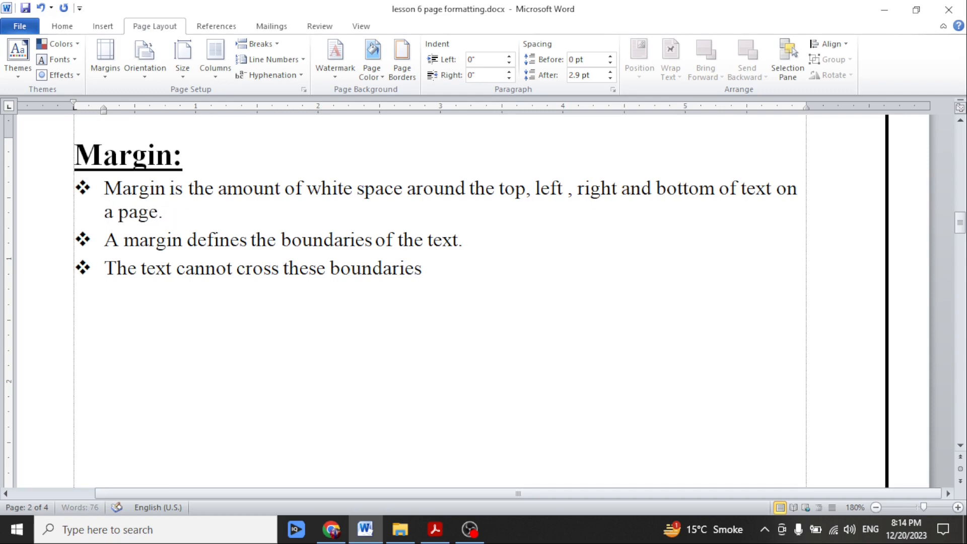
Step: Apply the Narrow margin preset, with 0.5" on every side, to the document
{"action": "scroll", "coordinate": [562, 252], "scroll_direction": "down", "scroll_amount": 6, "text": "ctrl"}
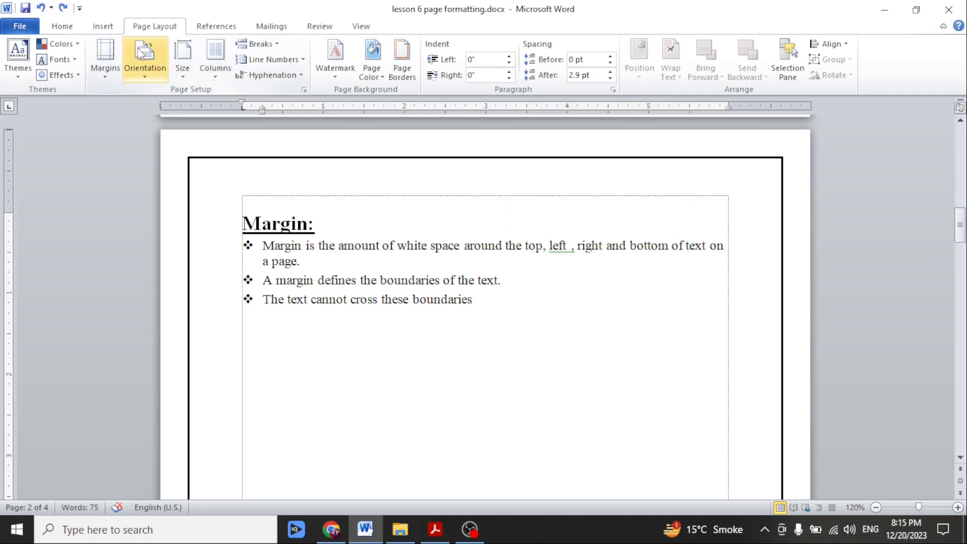
{"action": "left_click", "coordinate": [108, 59]}
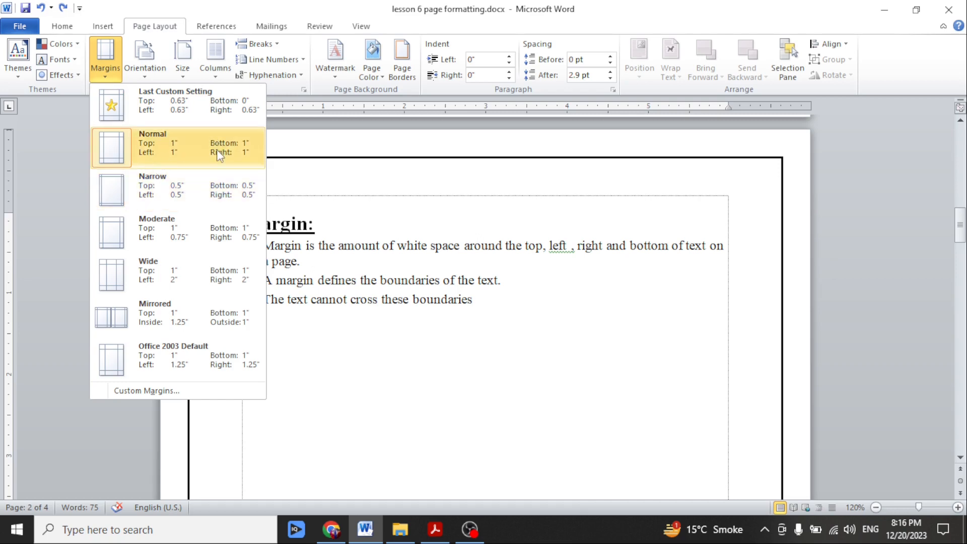
{"action": "left_click", "coordinate": [170, 186]}
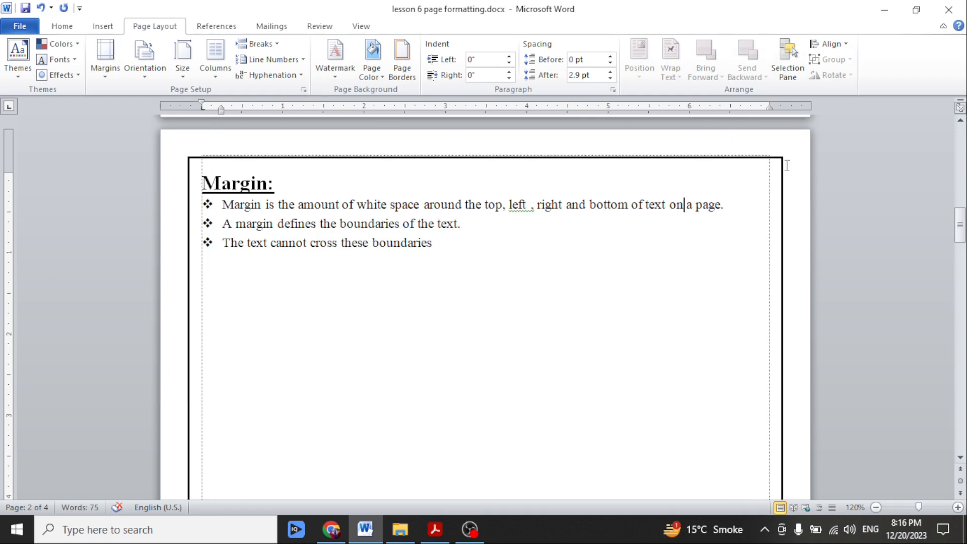
Step: Set custom top, bottom, left and right page margins of 2" in Page Setup
{"action": "left_click", "coordinate": [107, 71]}
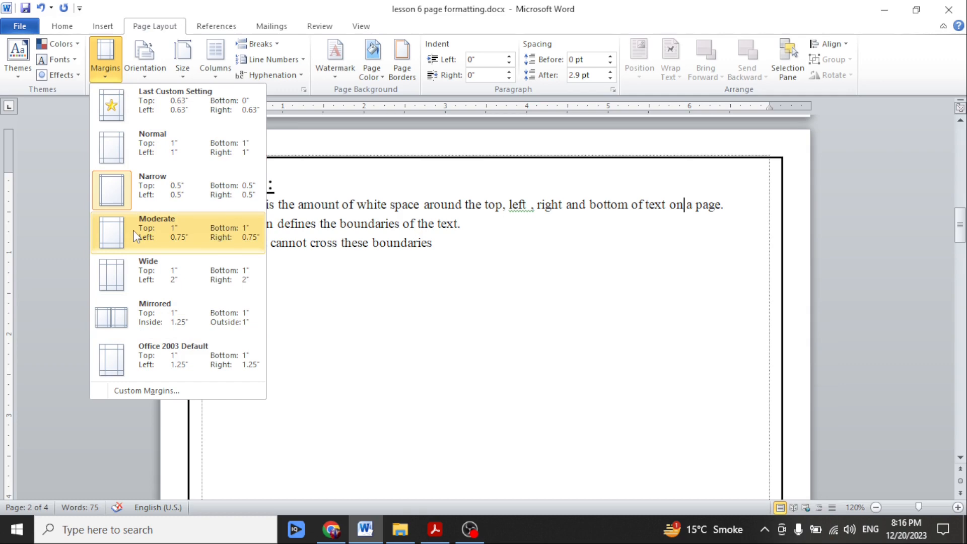
{"action": "left_click", "coordinate": [145, 390]}
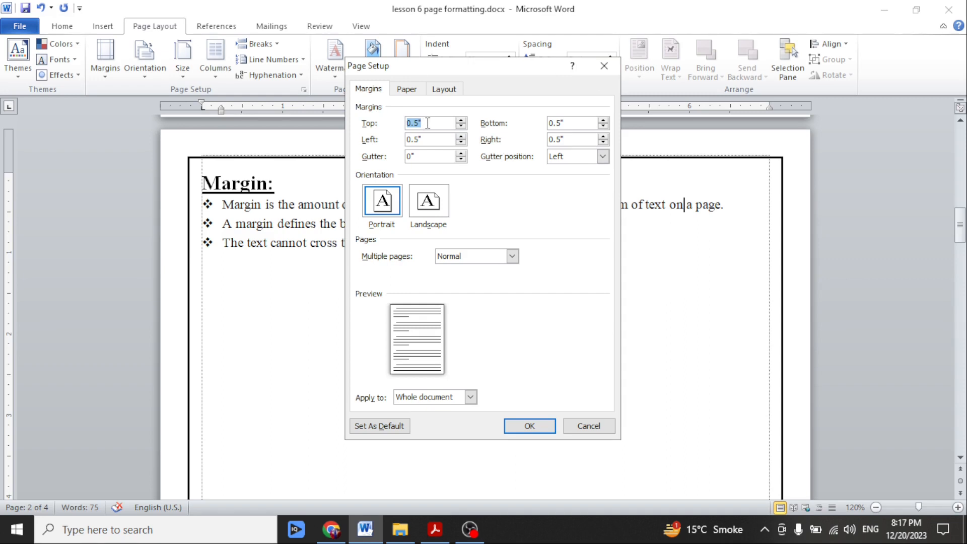
{"action": "type", "text": "2"}
{"action": "type", "text": "2"}
{"action": "left_click_drag", "start_coordinate": [577, 125], "coordinate": [533, 144]}
{"action": "left_click", "coordinate": [576, 143]}
{"action": "type", "text": "2"}
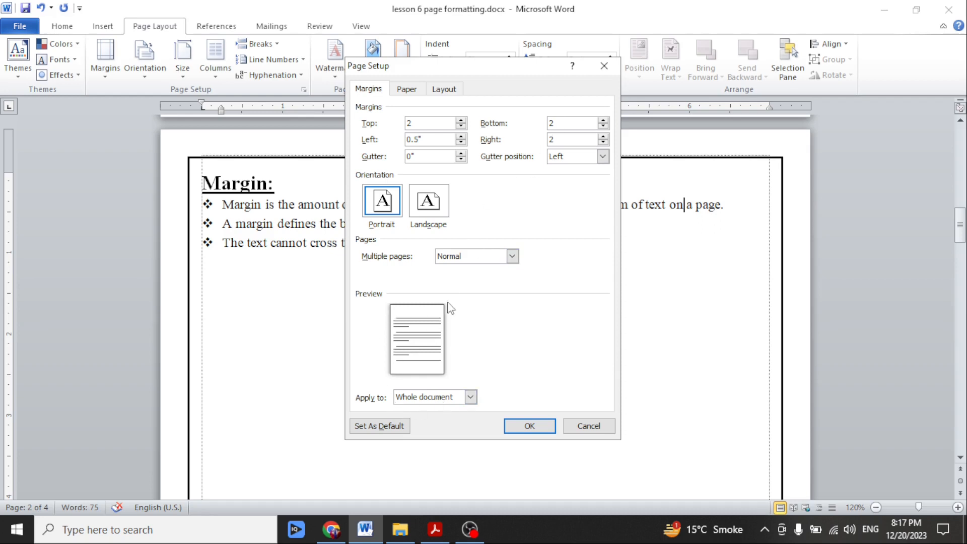
{"action": "left_click_drag", "start_coordinate": [430, 139], "coordinate": [405, 140]}
{"action": "type", "text": "2"}
Step: Increase the gutter to 1.6" for the whole document
{"action": "left_click", "coordinate": [414, 155]}
{"action": "left_click", "coordinate": [461, 153]}
{"action": "left_click", "coordinate": [462, 154]}
{"action": "left_click", "coordinate": [461, 154]}
{"action": "left_click", "coordinate": [462, 154]}
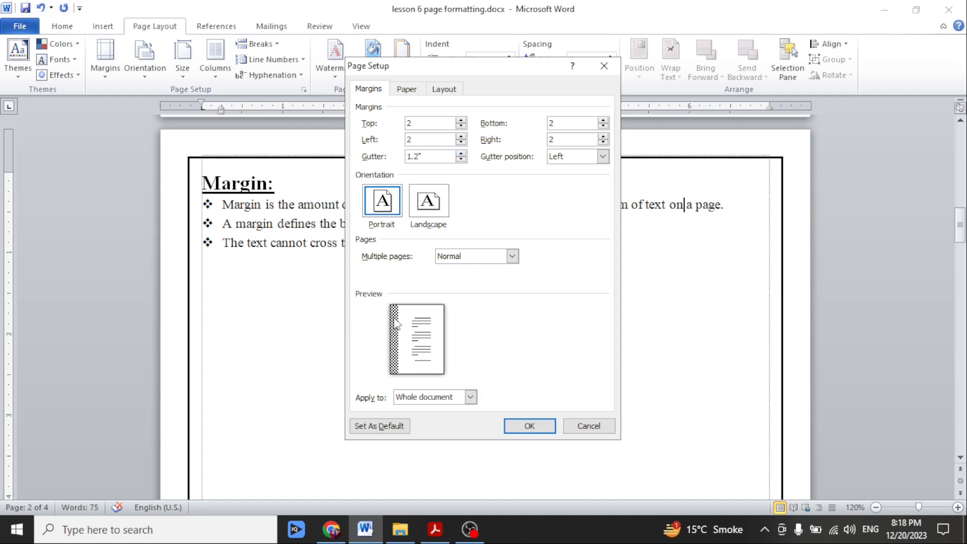
{"action": "left_click", "coordinate": [461, 153]}
{"action": "left_click", "coordinate": [462, 154]}
{"action": "left_click", "coordinate": [461, 154]}
{"action": "left_click", "coordinate": [461, 154]}
Step: Set multiple pages to Mirror margins, apply the page setup to the whole document and inspect the resulting layout
{"action": "key", "text": "alt+m"}
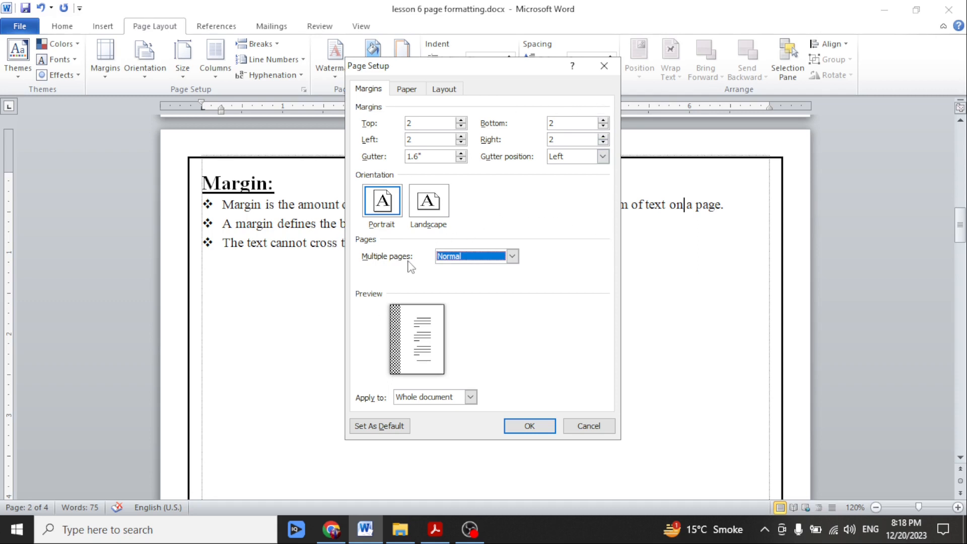
{"action": "left_click", "coordinate": [512, 257]}
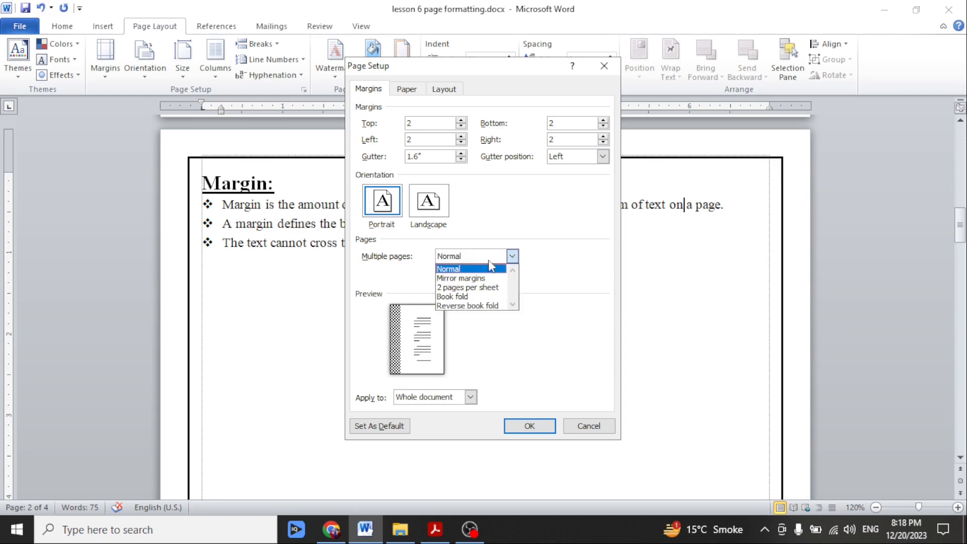
{"action": "left_click", "coordinate": [459, 278]}
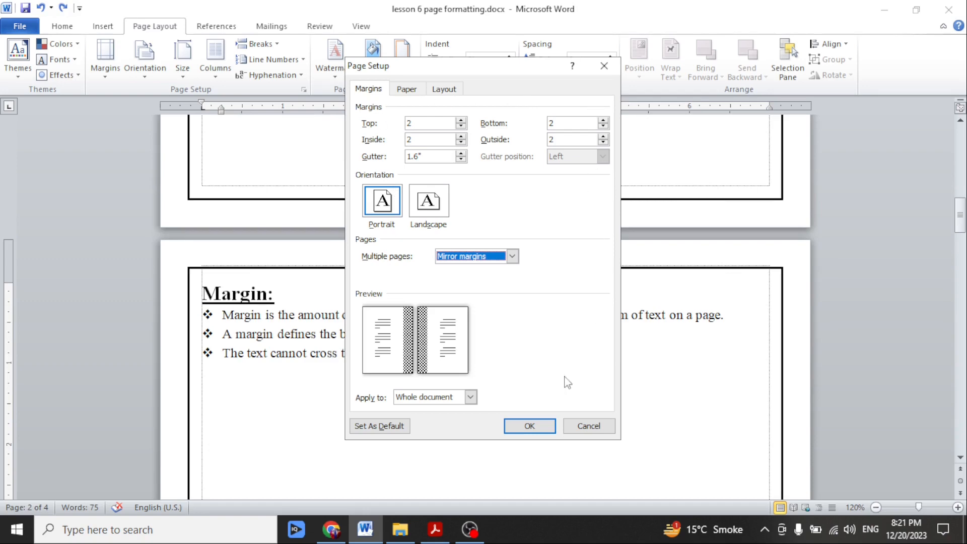
{"action": "left_click", "coordinate": [529, 426]}
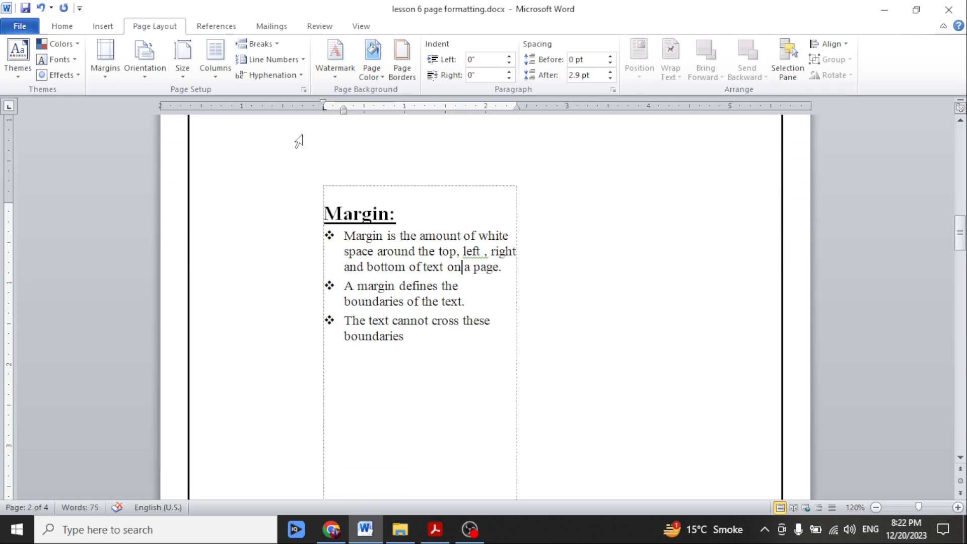
{"action": "scroll", "coordinate": [702, 281], "scroll_direction": "down", "scroll_amount": 3}
{"action": "scroll", "coordinate": [647, 311], "scroll_direction": "up", "scroll_amount": 2}
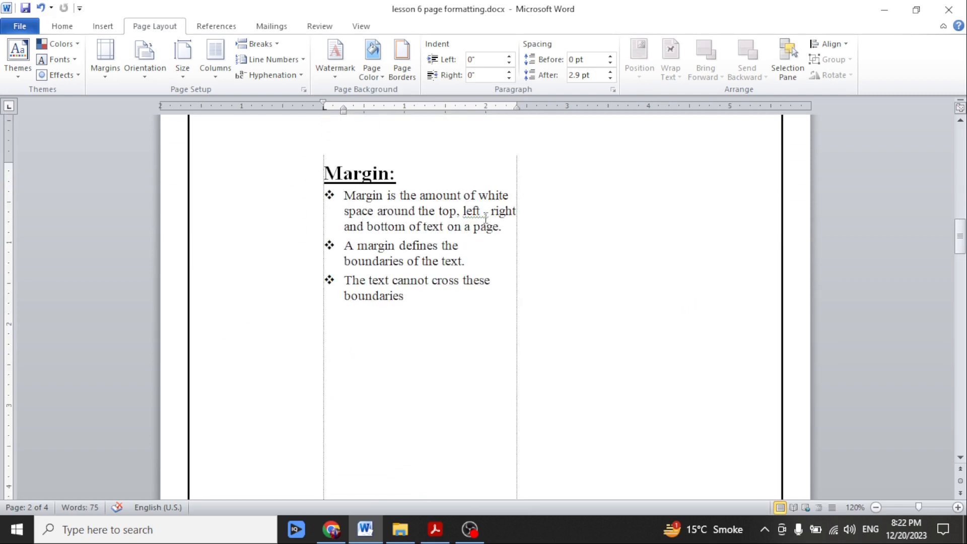
{"action": "scroll", "coordinate": [393, 227], "scroll_direction": "up", "scroll_amount": 3}
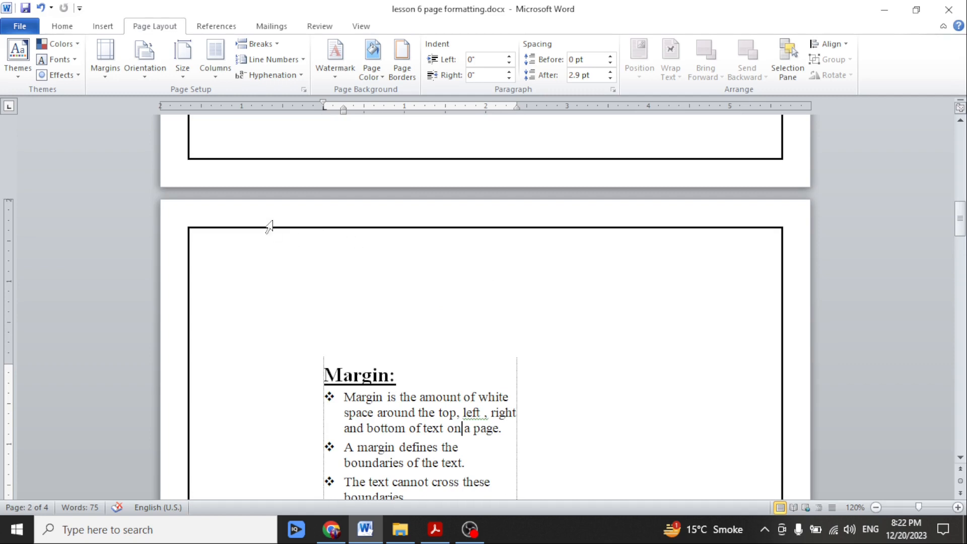
Step: Reset the custom margin settings to a 0" gutter and Normal multiple pages, and apply them to the whole document
{"action": "left_click", "coordinate": [106, 76]}
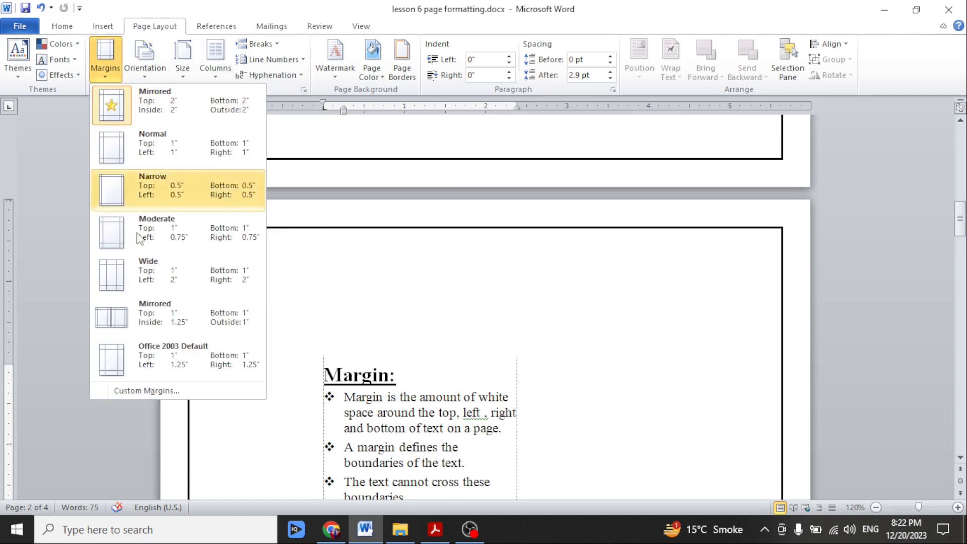
{"action": "left_click", "coordinate": [145, 392]}
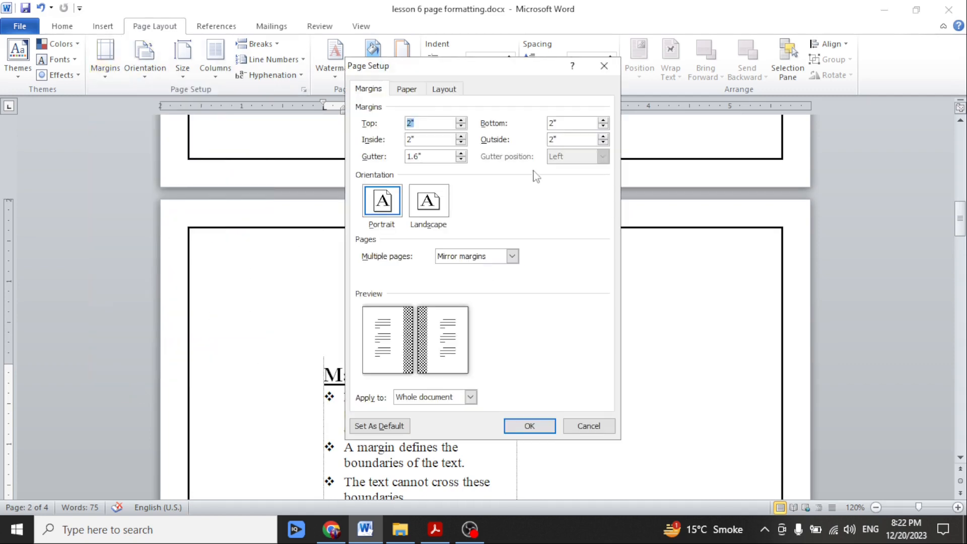
{"action": "left_click", "coordinate": [461, 159]}
{"action": "left_click", "coordinate": [461, 159]}
{"action": "left_click", "coordinate": [461, 160]}
{"action": "left_click", "coordinate": [461, 160]}
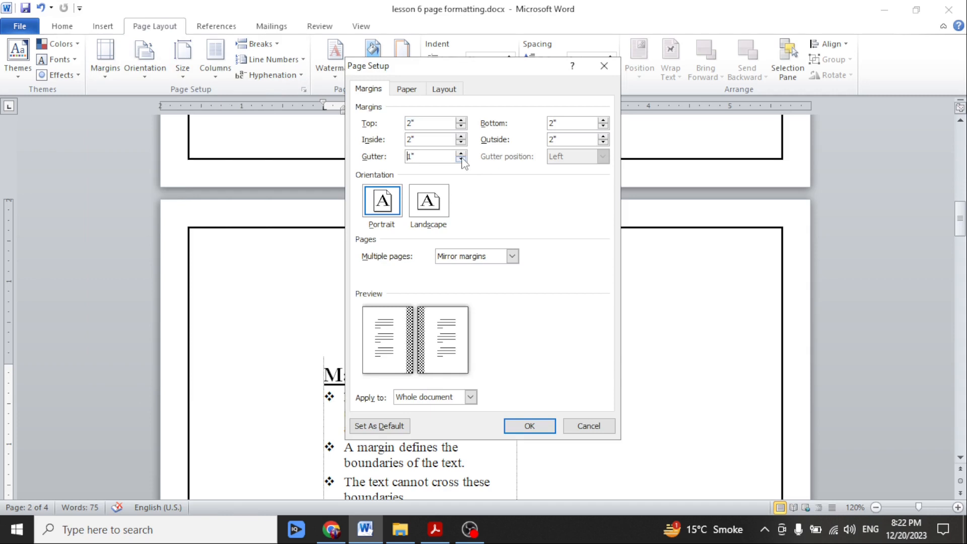
{"action": "left_click", "coordinate": [512, 256]}
{"action": "left_click", "coordinate": [490, 270]}
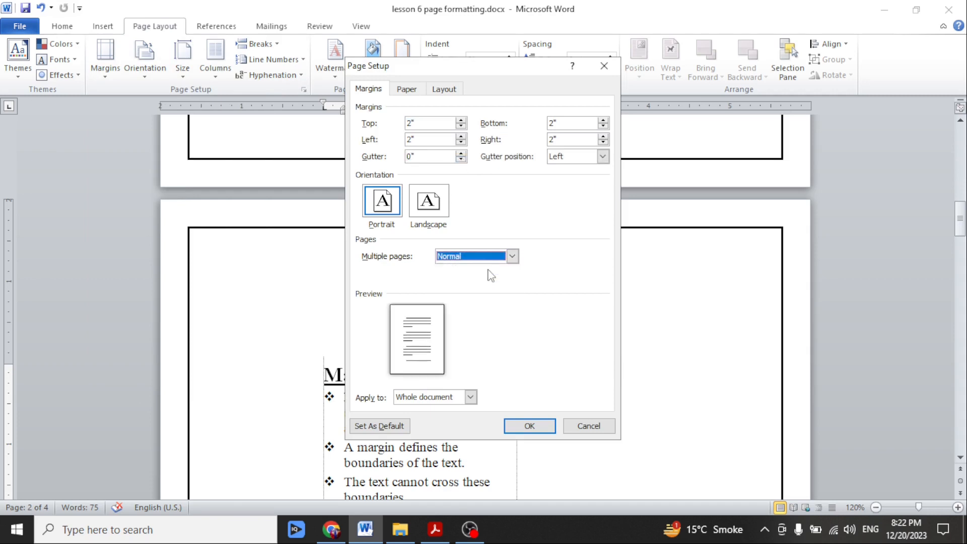
{"action": "left_click", "coordinate": [526, 426]}
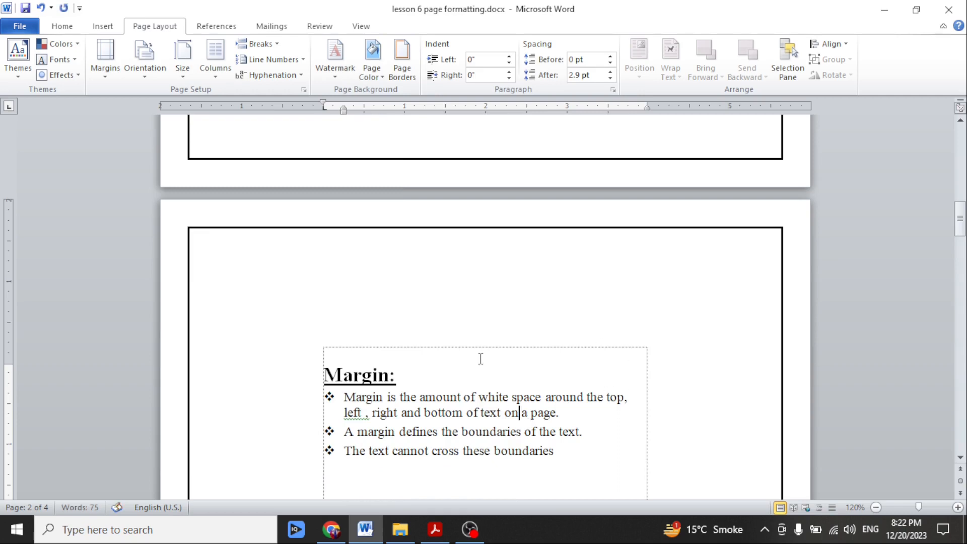
Step: Apply the Normal preset margins to the document
{"action": "left_click", "coordinate": [106, 62]}
{"action": "left_click", "coordinate": [162, 142]}
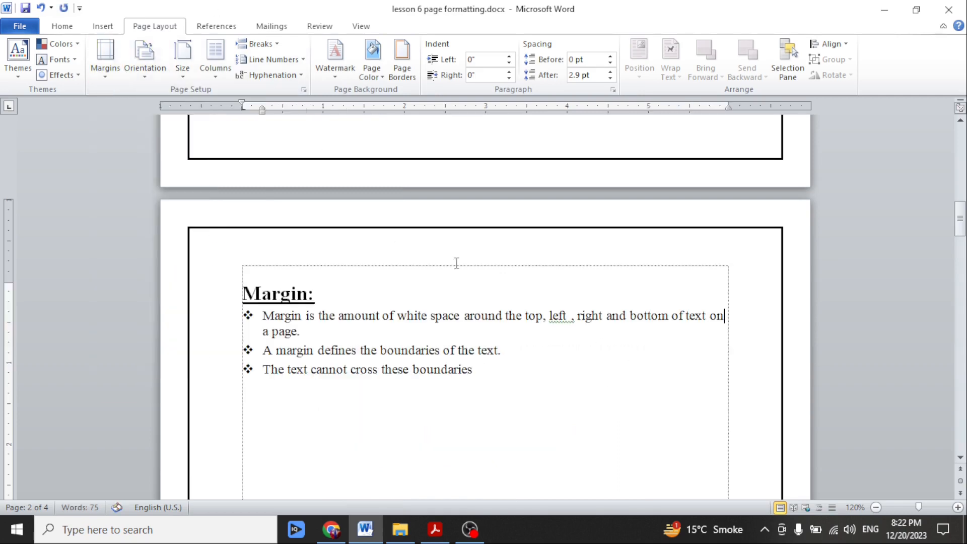
{"action": "scroll", "coordinate": [289, 211], "scroll_direction": "down", "scroll_amount": 2}
Step: Highlight the "orientations" entry in the first page's list and the sentence defining orientation under the Orientation heading
{"action": "scroll", "coordinate": [413, 264], "scroll_direction": "up", "scroll_amount": 12}
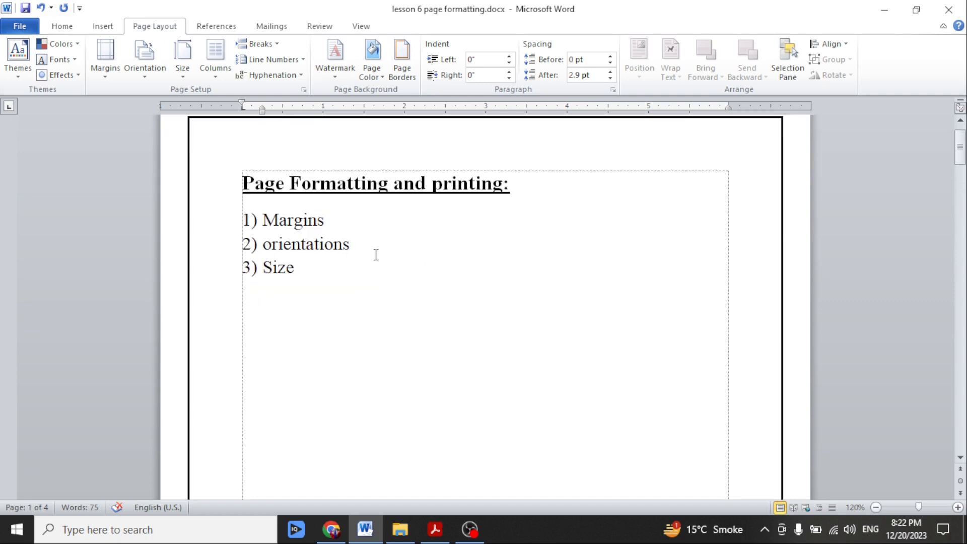
{"action": "left_click_drag", "start_coordinate": [354, 244], "coordinate": [261, 243]}
{"action": "scroll", "coordinate": [427, 296], "scroll_direction": "down", "scroll_amount": 2}
{"action": "scroll", "coordinate": [427, 296], "scroll_direction": "down", "scroll_amount": 20}
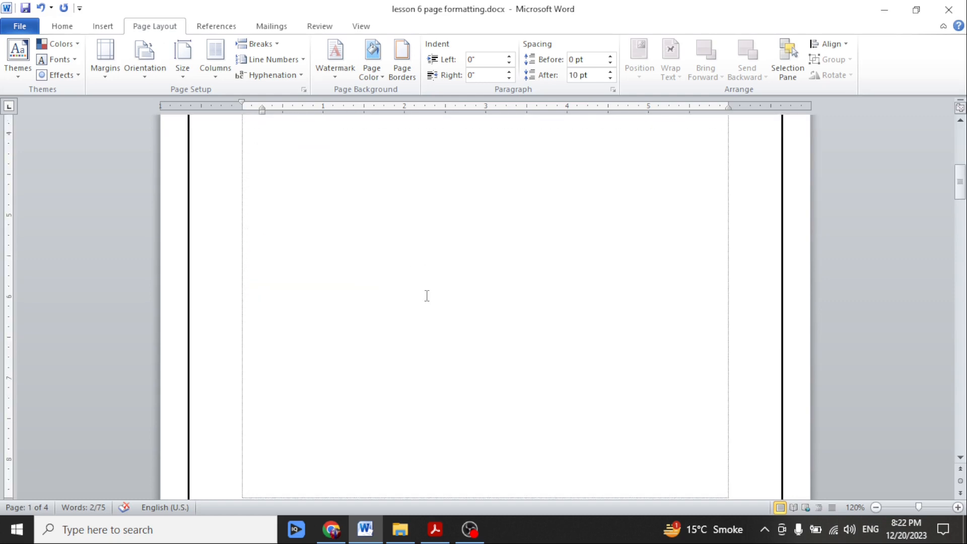
{"action": "left_click_drag", "start_coordinate": [278, 251], "coordinate": [506, 248]}
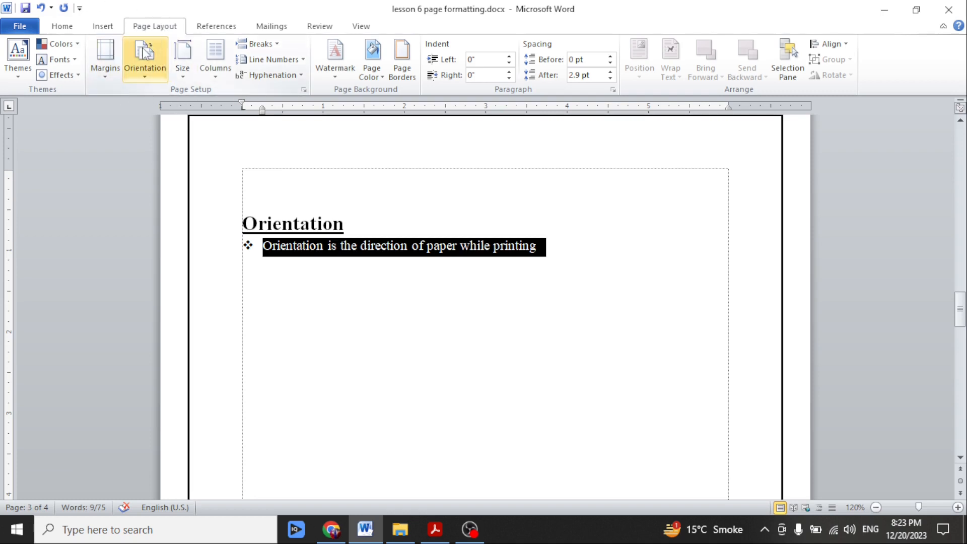
Step: Set the page orientation to Landscape and look over the resulting pages
{"action": "left_click", "coordinate": [144, 82]}
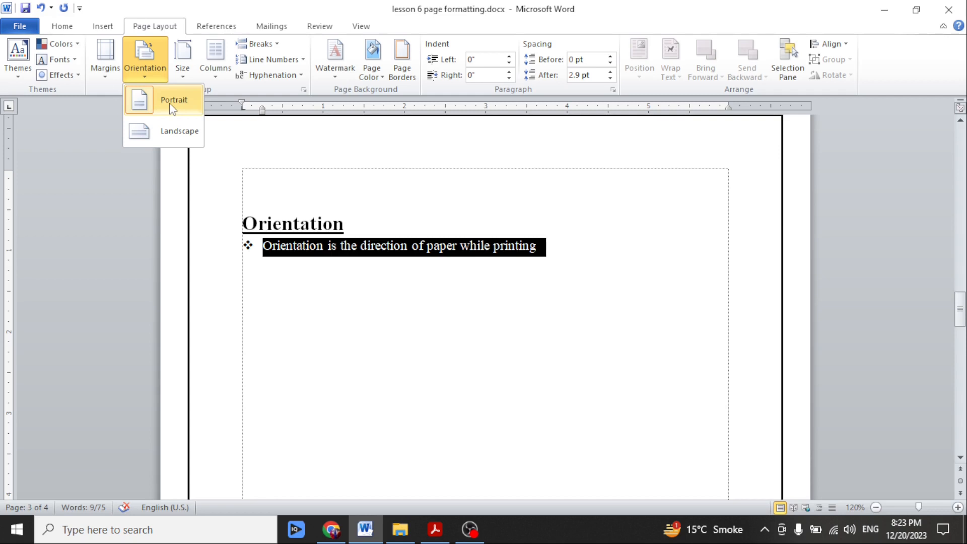
{"action": "left_click", "coordinate": [168, 135]}
{"action": "scroll", "coordinate": [263, 254], "scroll_direction": "up", "scroll_amount": 6}
{"action": "scroll", "coordinate": [263, 255], "scroll_direction": "down", "scroll_amount": 8}
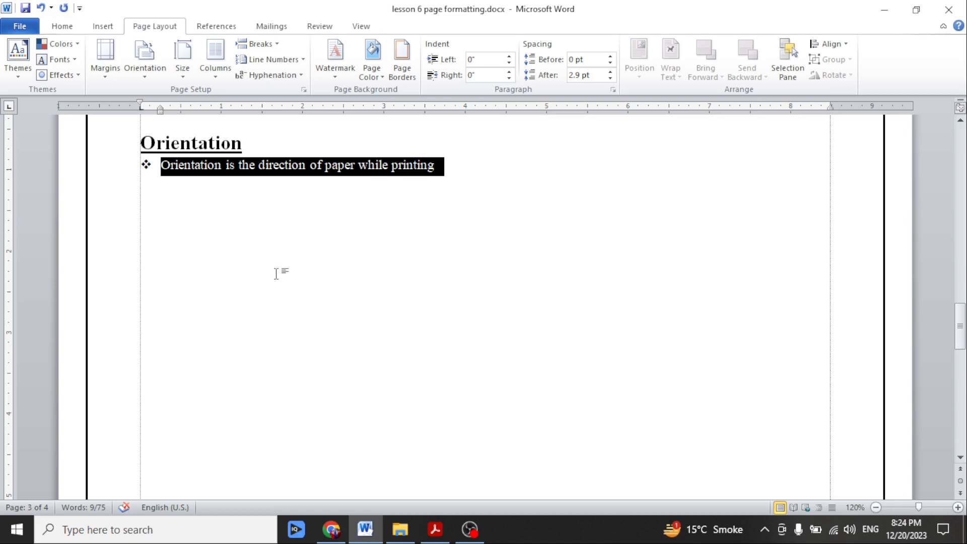
Step: Highlight the "Size" entry in the first page's list and set the paper size to A4
{"action": "scroll", "coordinate": [276, 274], "scroll_direction": "up", "scroll_amount": 20}
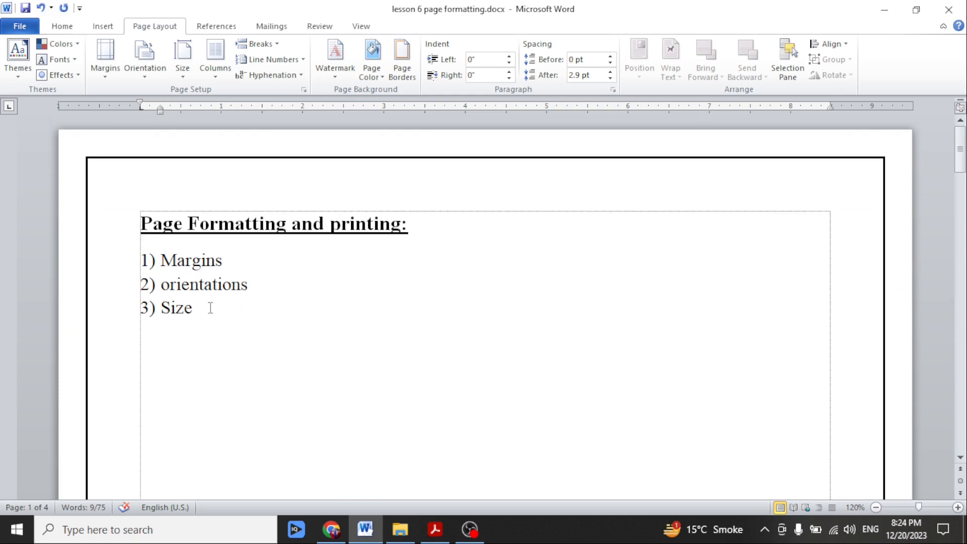
{"action": "left_click", "coordinate": [215, 307]}
{"action": "left_click_drag", "start_coordinate": [216, 306], "coordinate": [153, 309]}
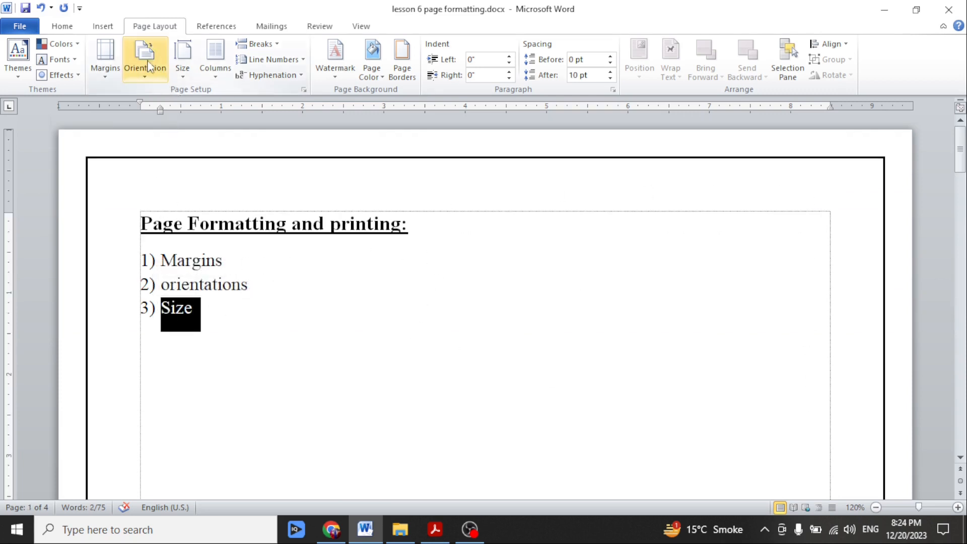
{"action": "left_click", "coordinate": [183, 70]}
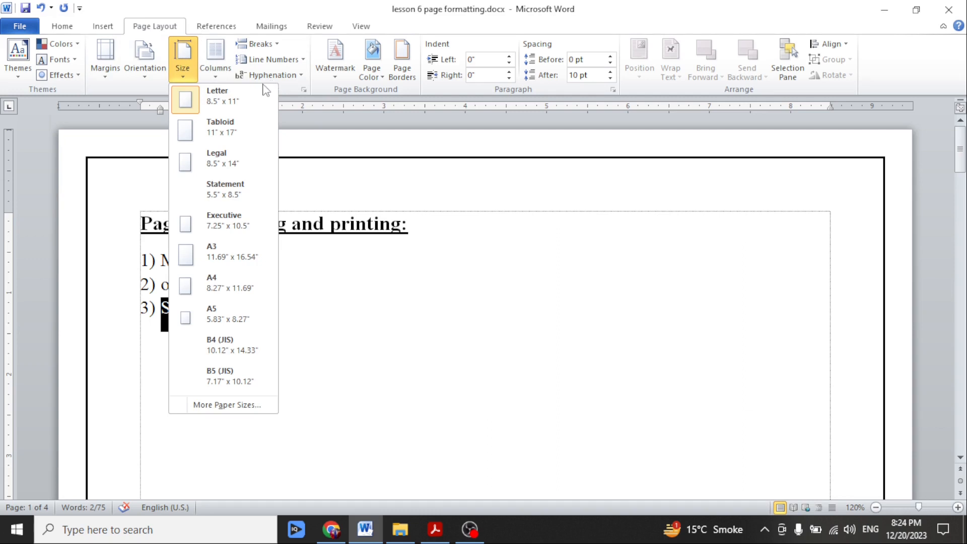
{"action": "left_click", "coordinate": [230, 285]}
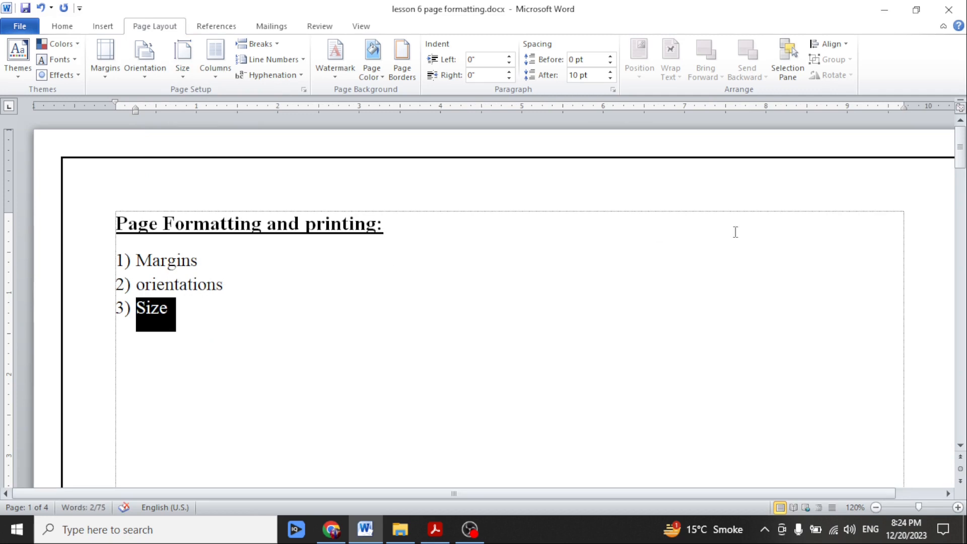
Step: Zoom out to view the whole page and set the page orientation to Portrait
{"action": "scroll", "coordinate": [869, 229], "scroll_direction": "down", "scroll_amount": 5}
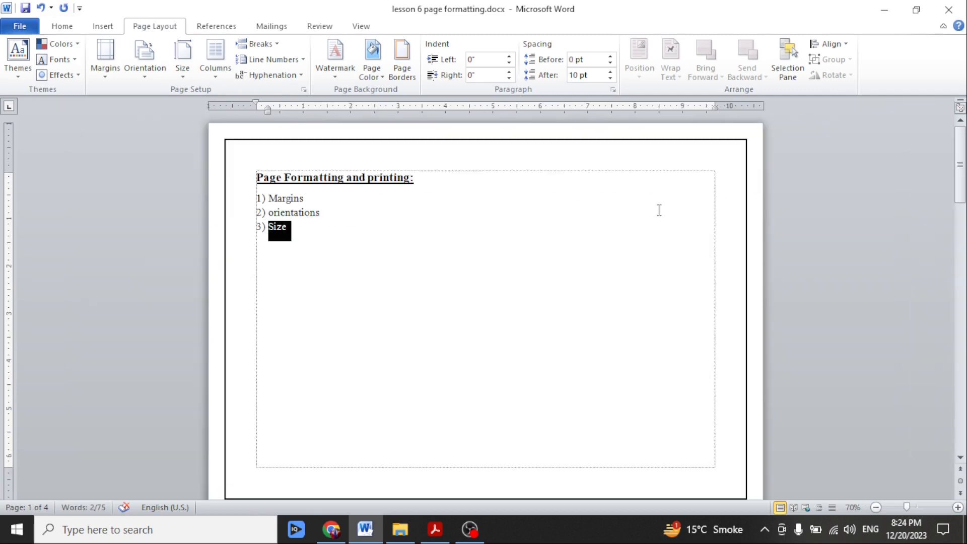
{"action": "left_click", "coordinate": [156, 73]}
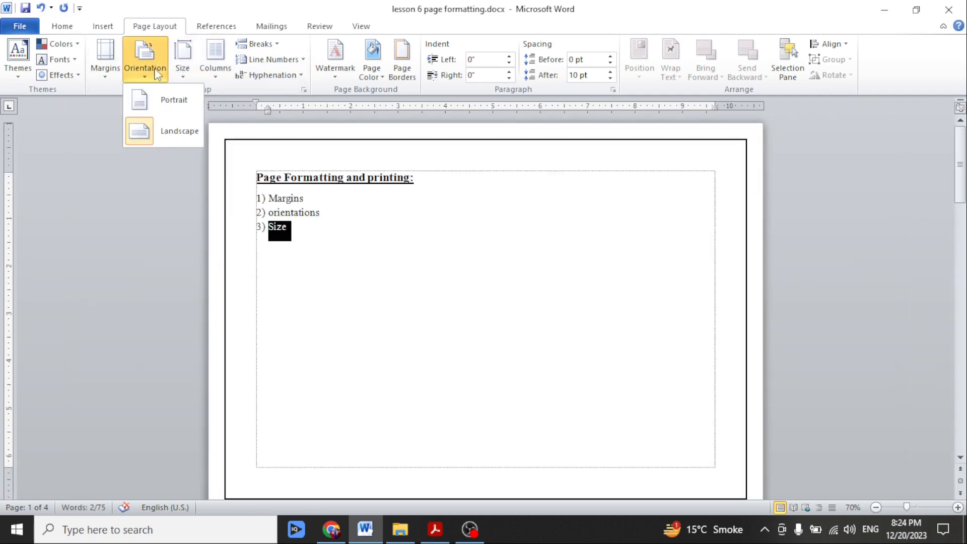
{"action": "left_click", "coordinate": [165, 99]}
{"action": "scroll", "coordinate": [408, 146], "scroll_direction": "up", "scroll_amount": 2}
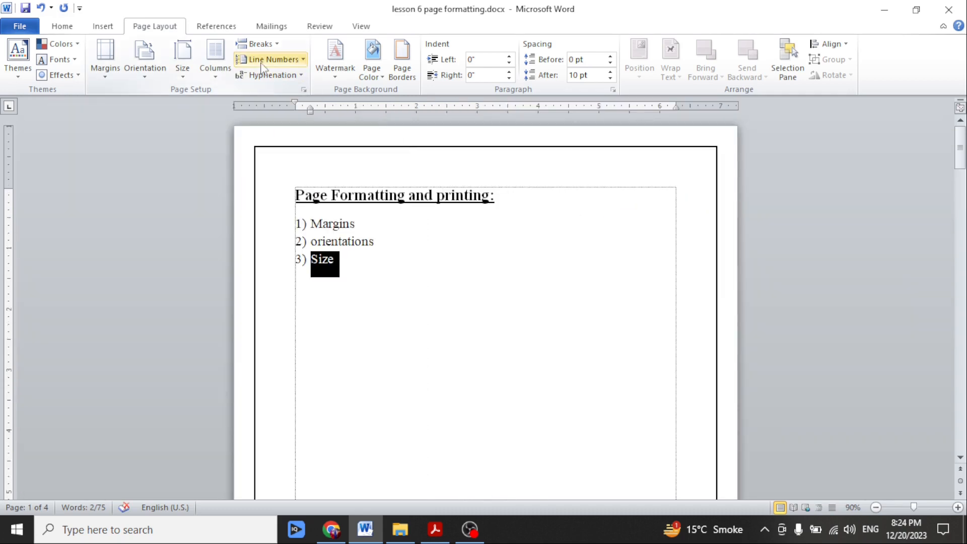
Step: Try the A3 paper size, return the document to A4 and deselect the "Size" entry
{"action": "left_click", "coordinate": [182, 58]}
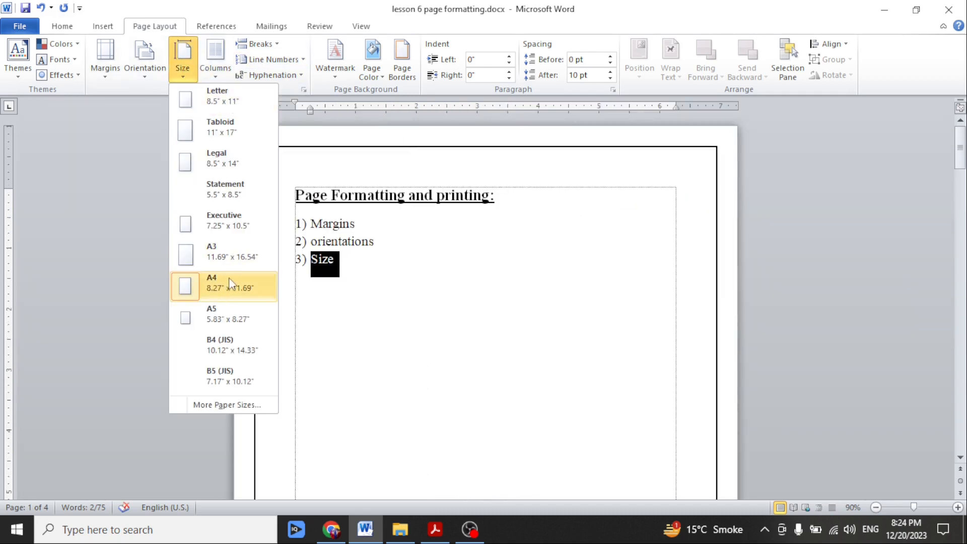
{"action": "left_click", "coordinate": [240, 258]}
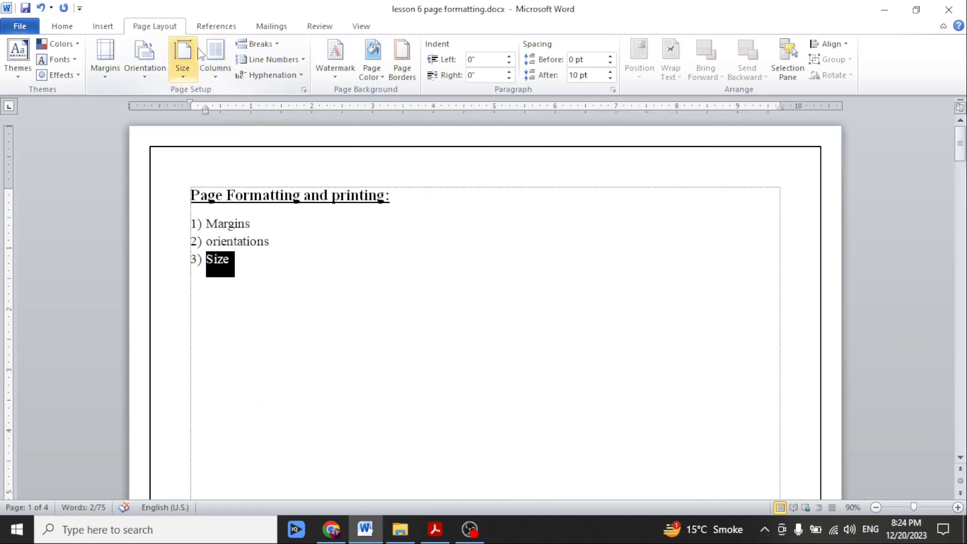
{"action": "left_click", "coordinate": [199, 53]}
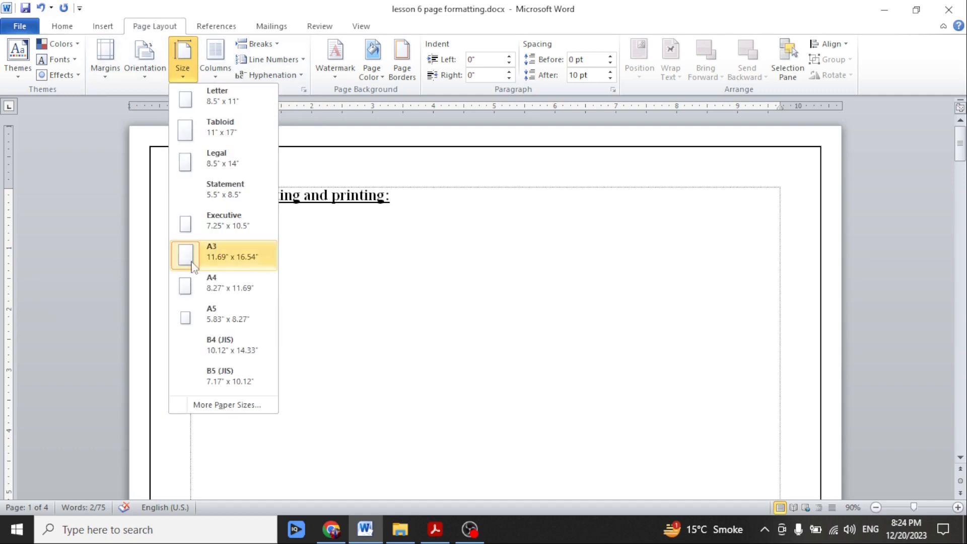
{"action": "left_click", "coordinate": [209, 254]}
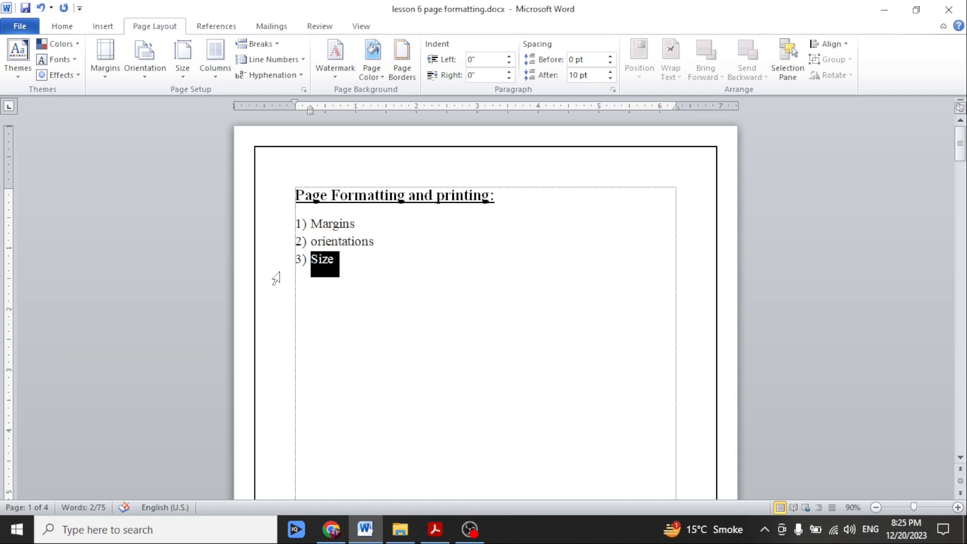
{"action": "left_click", "coordinate": [366, 266]}
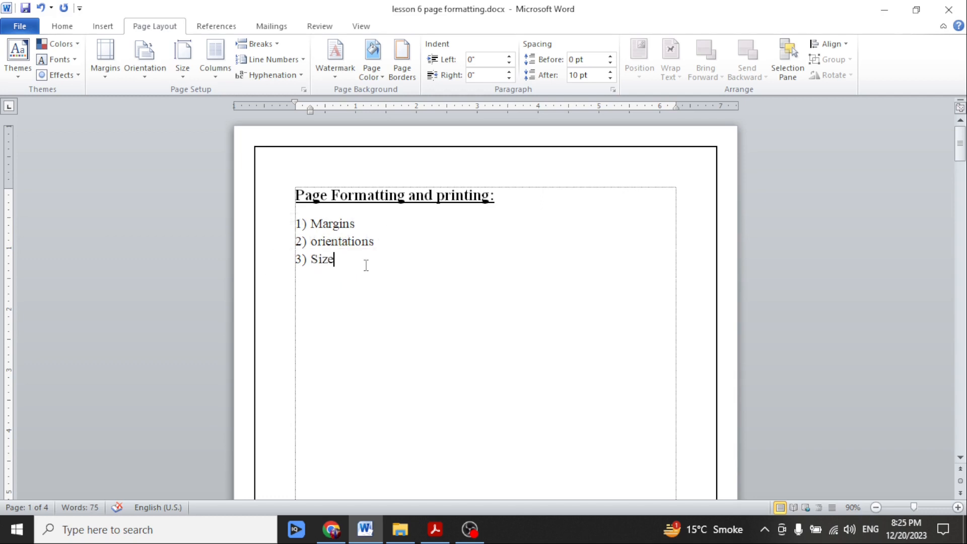